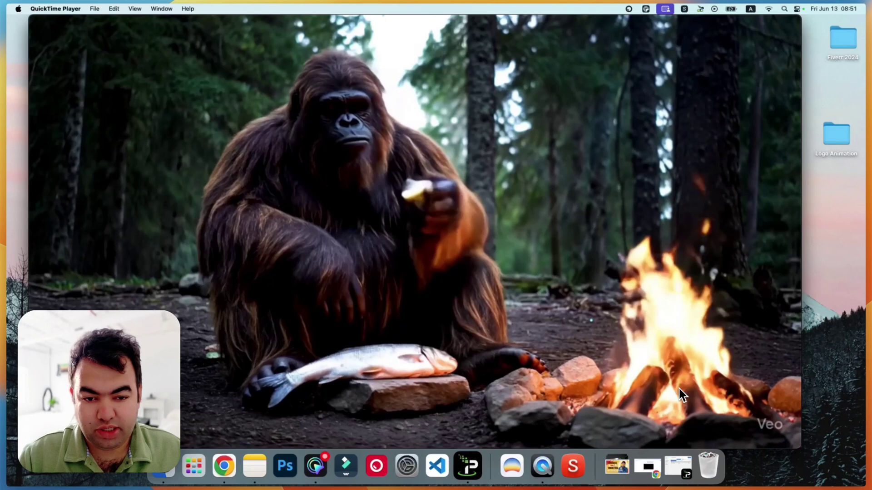
- Close the finished vlog in QuickTime and the FOutput Finder window
mouse_move(666, 391)
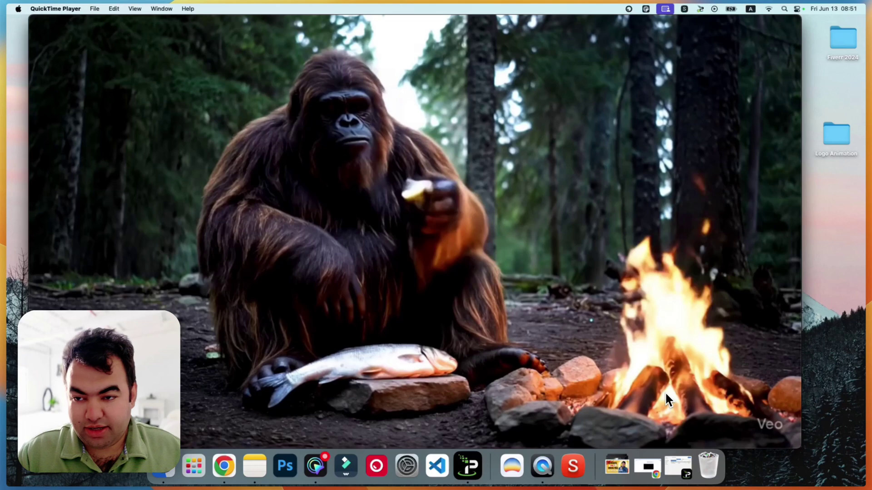
mouse_move(525, 323)
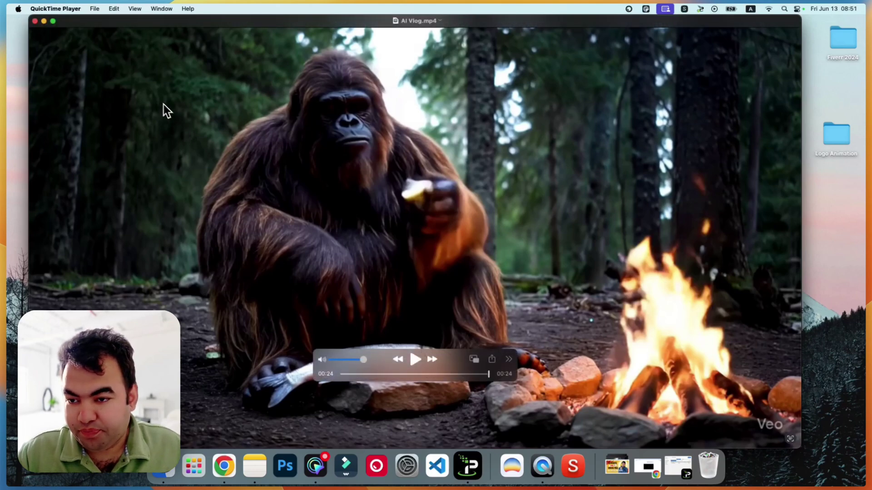
left_click(34, 21)
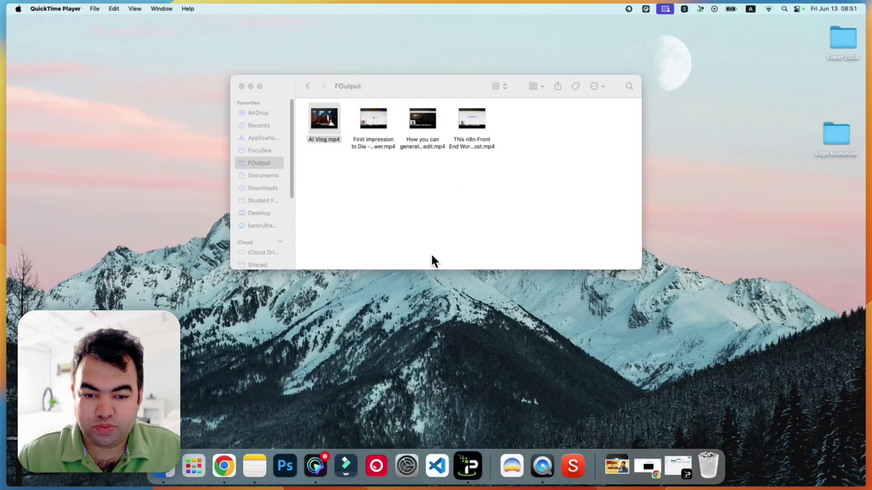
left_click(241, 86)
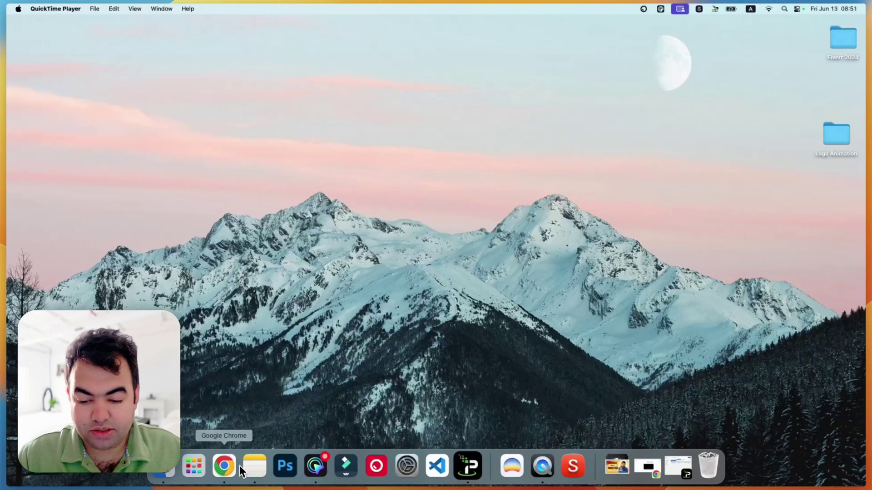
- Bring Chrome's Gemini chat back full screen, zoom in, and expand and select the fish-holding prompt
left_click(225, 466)
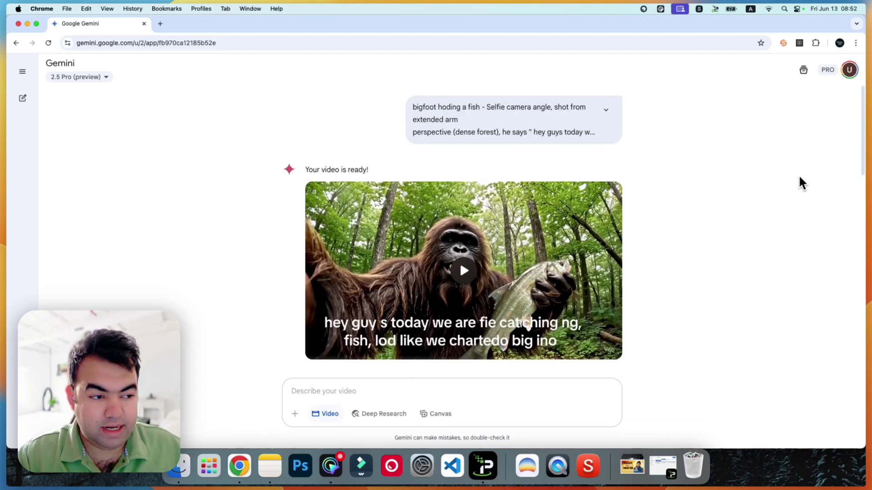
left_click(855, 44)
left_click(853, 242)
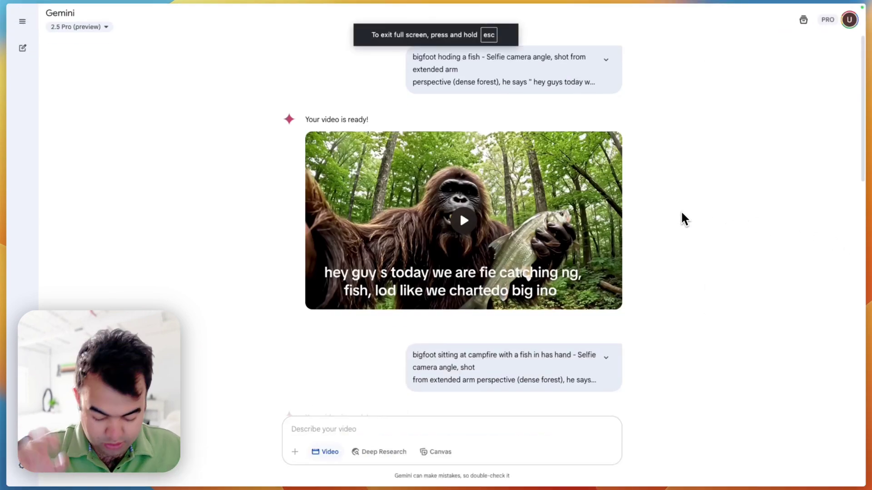
key("super+equal")
key("super+equal")
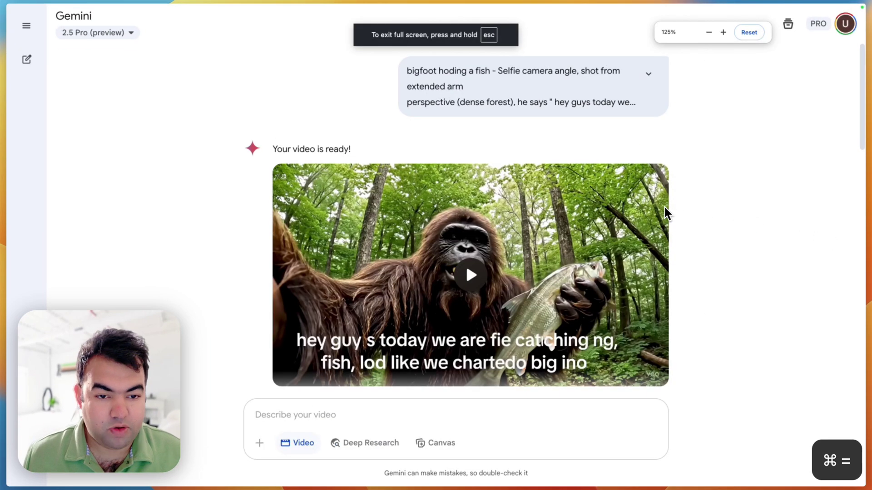
left_click(648, 77)
left_click_drag(540, 133, 407, 71)
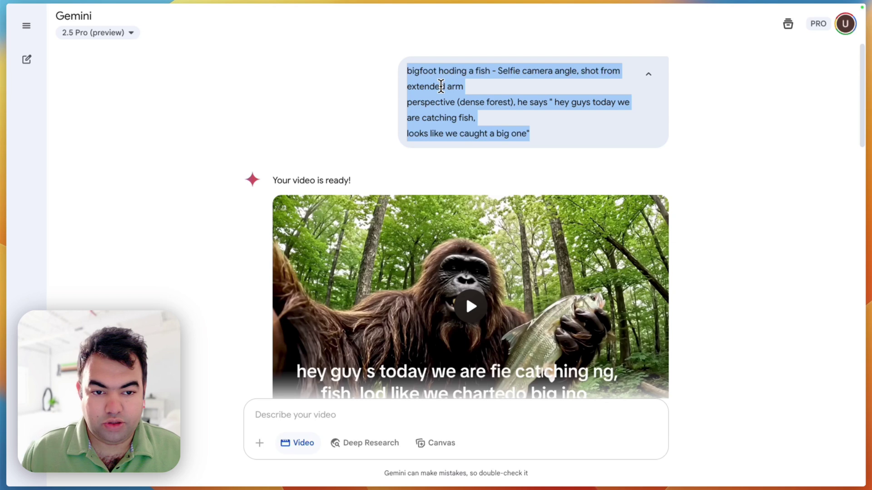
left_click(441, 86)
left_click_drag(435, 72, 414, 72)
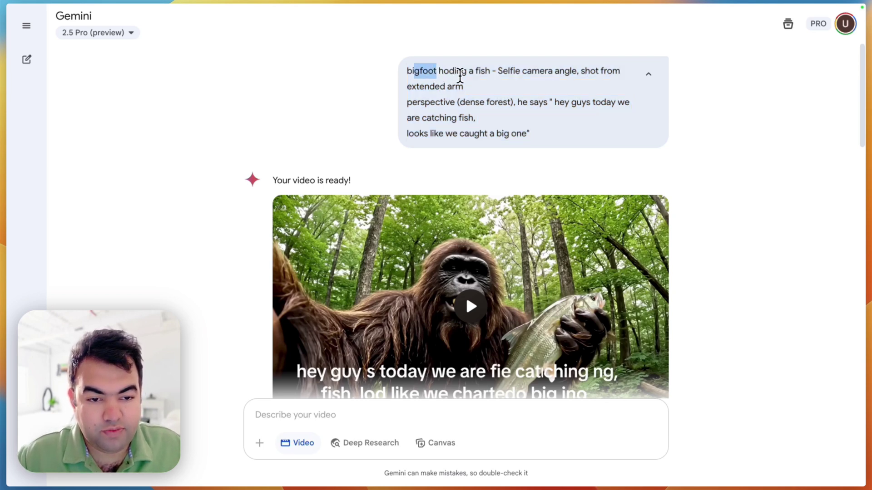
scroll(513, 103, "down", 2)
scroll(540, 165, "up", 2)
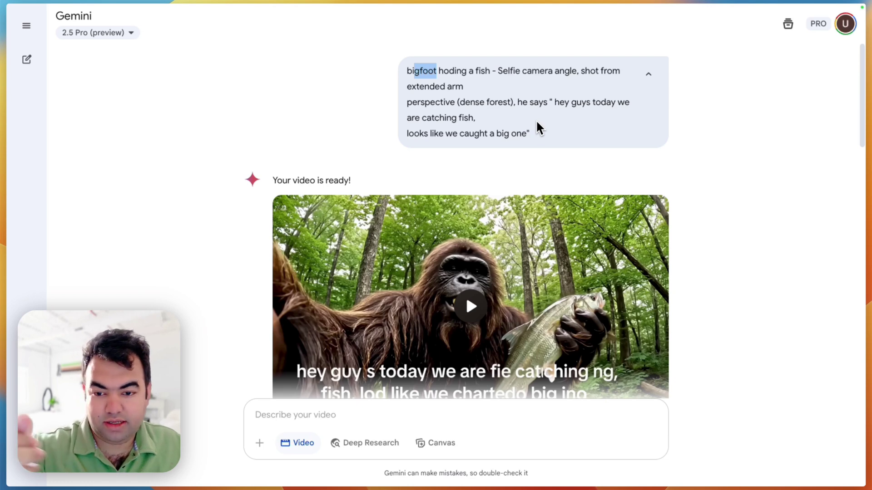
left_click(523, 87)
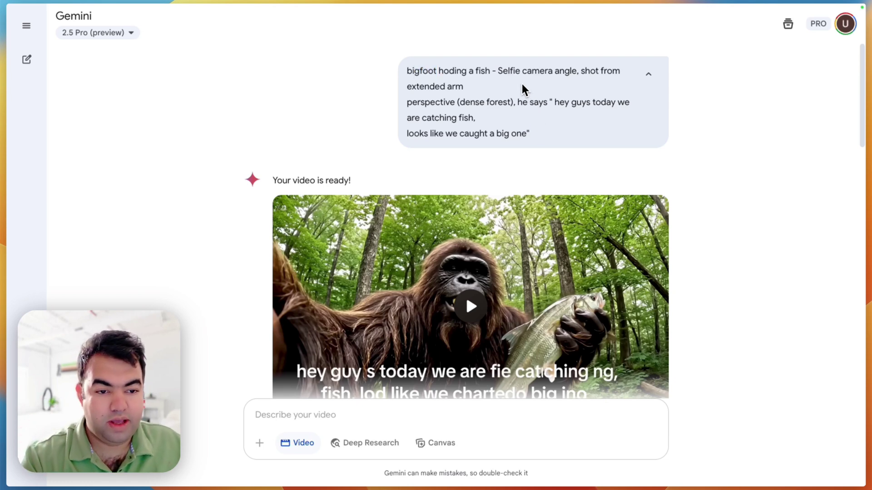
mouse_move(501, 74)
left_mouse_down()
mouse_move(576, 77)
mouse_move(509, 87)
left_mouse_up()
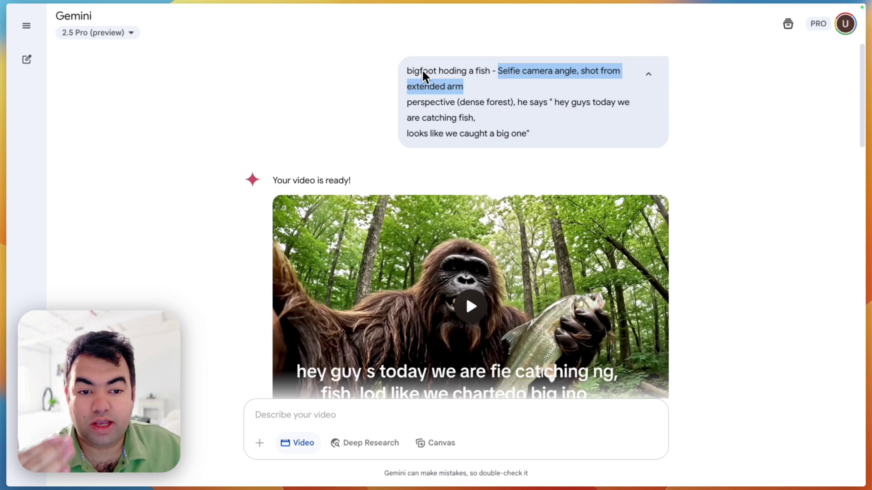
left_click(454, 85)
left_click_drag(409, 106, 504, 108)
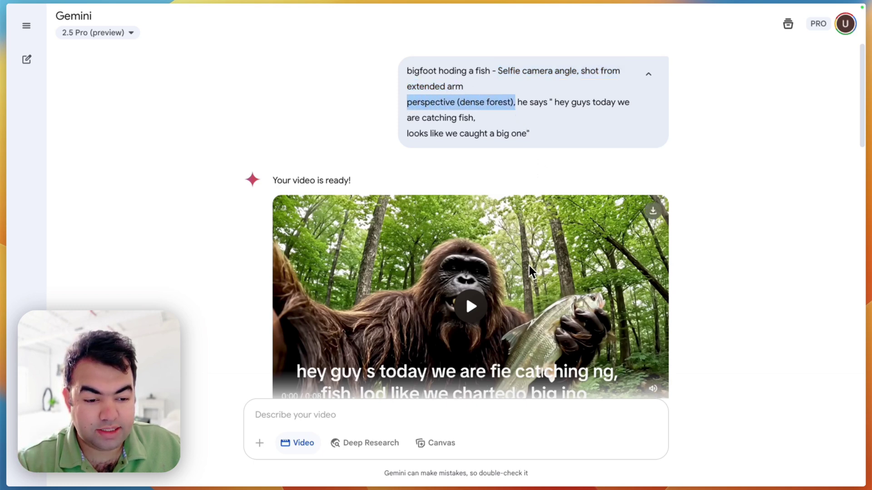
left_click(506, 114)
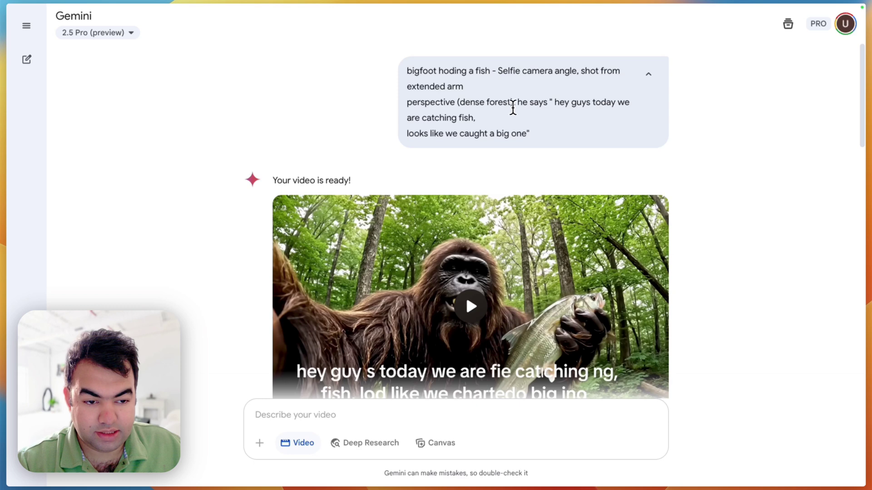
left_click_drag(518, 102, 526, 135)
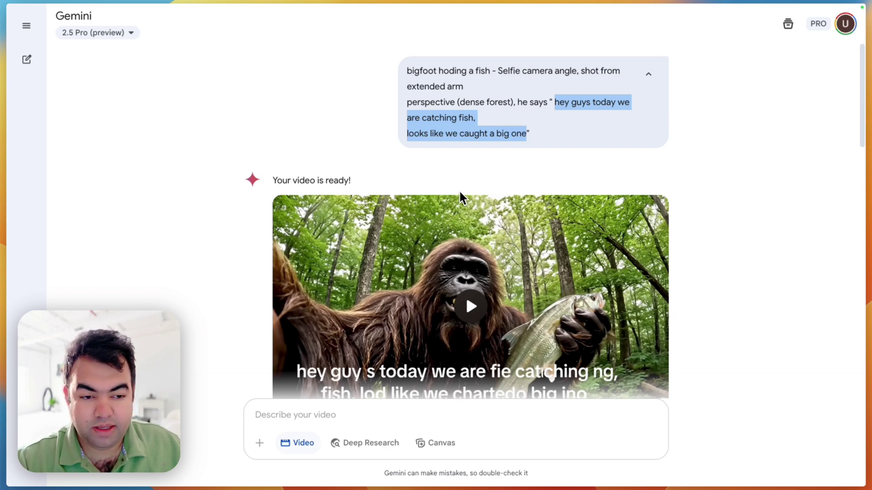
left_click(536, 146)
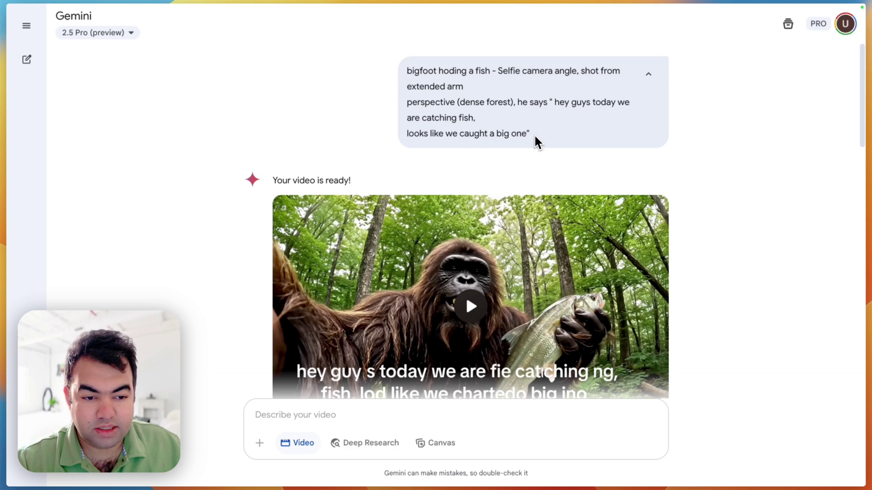
left_click_drag(516, 103, 407, 69)
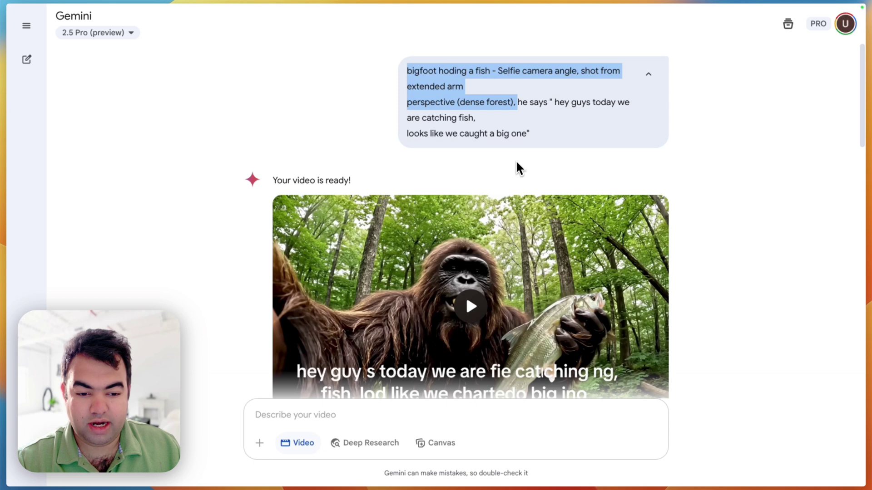
- Play the first Bigfoot fish clip, pause it, and scroll to the campfire prompt
scroll(515, 160, "down", 2)
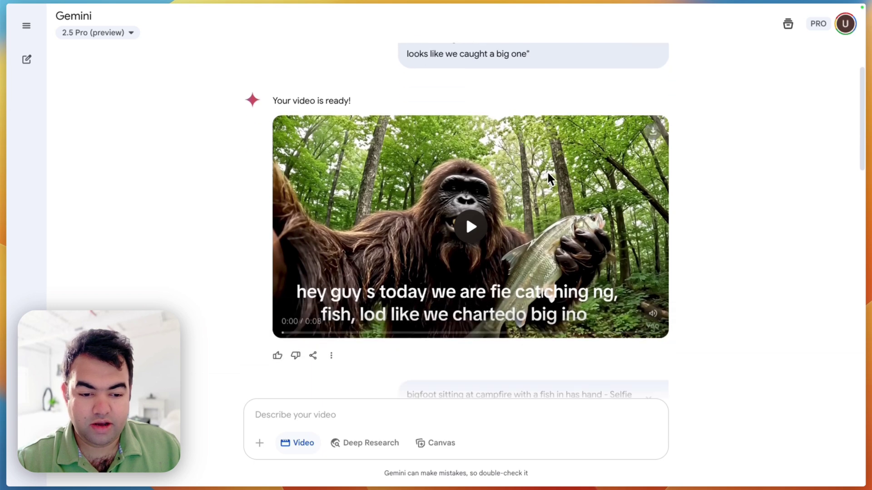
left_click(473, 229)
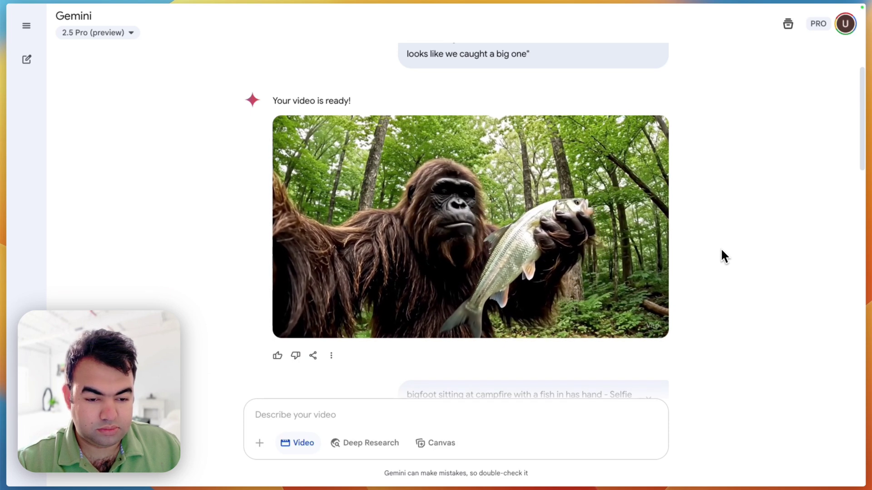
scroll(722, 255, "down", 3)
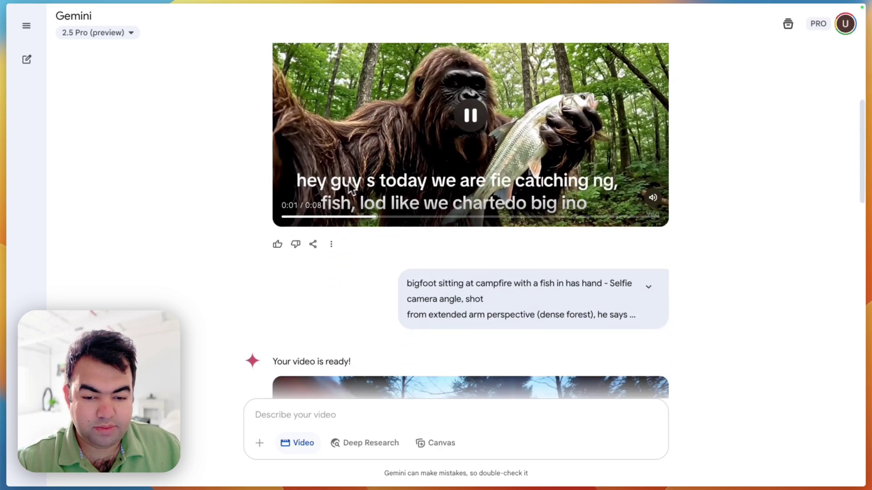
left_click(467, 116)
scroll(623, 226, "down", 2)
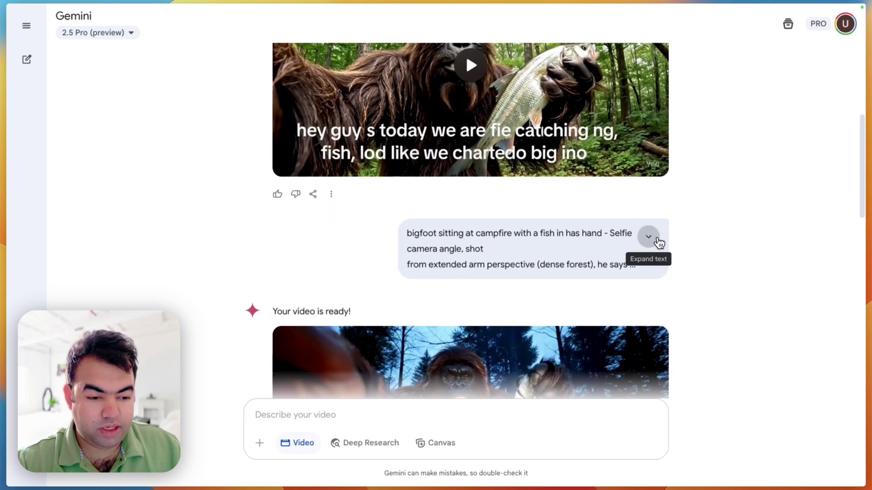
- Expand the campfire prompt and highlight its dense forest setting and 'cook this badboy' line
left_click(655, 237)
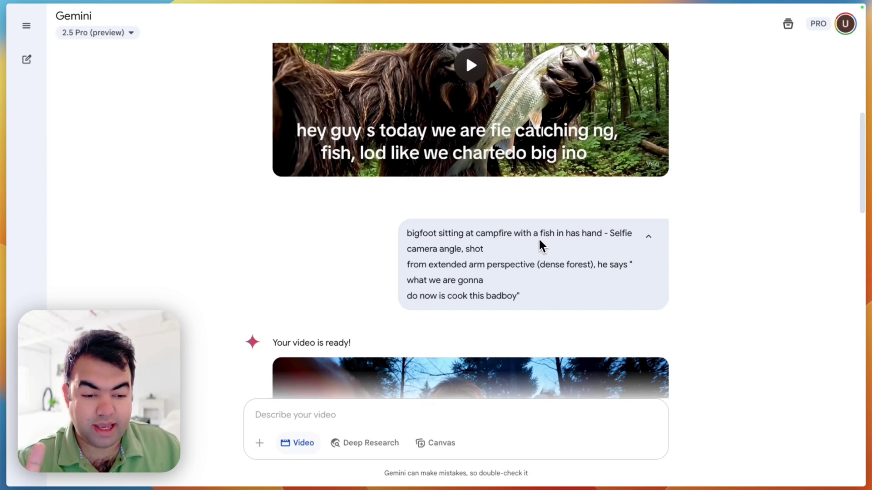
scroll(590, 238, "down", 3)
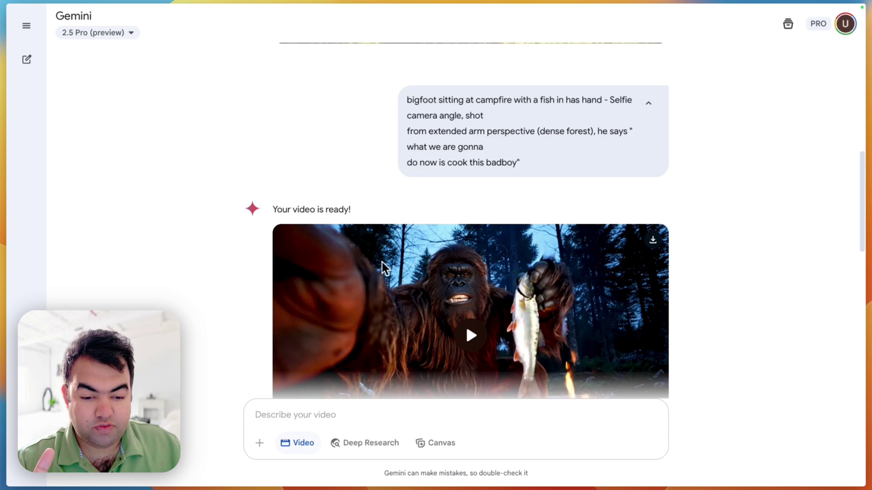
scroll(470, 362, "up", 1)
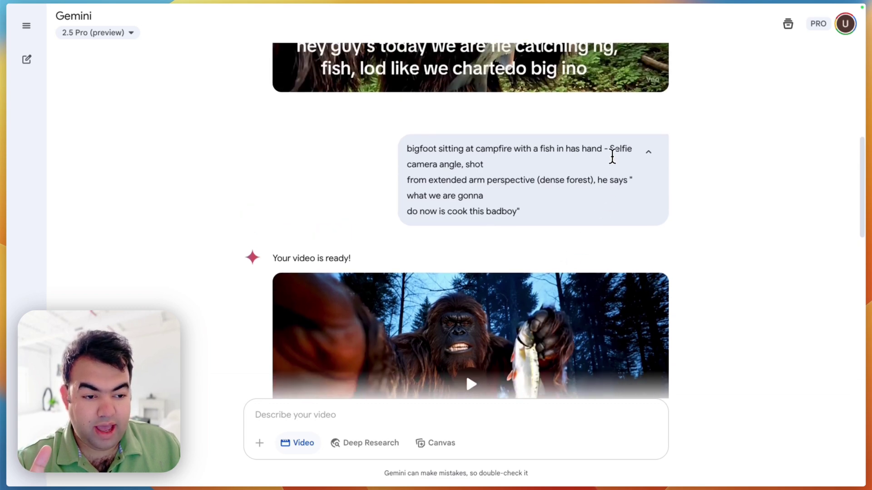
left_click_drag(609, 148, 534, 179)
scroll(541, 218, "down", 1)
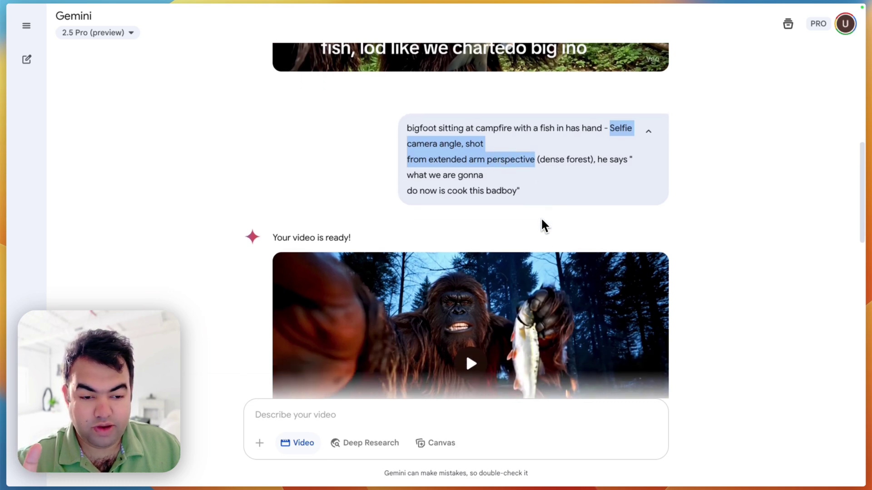
scroll(463, 313, "down", 1)
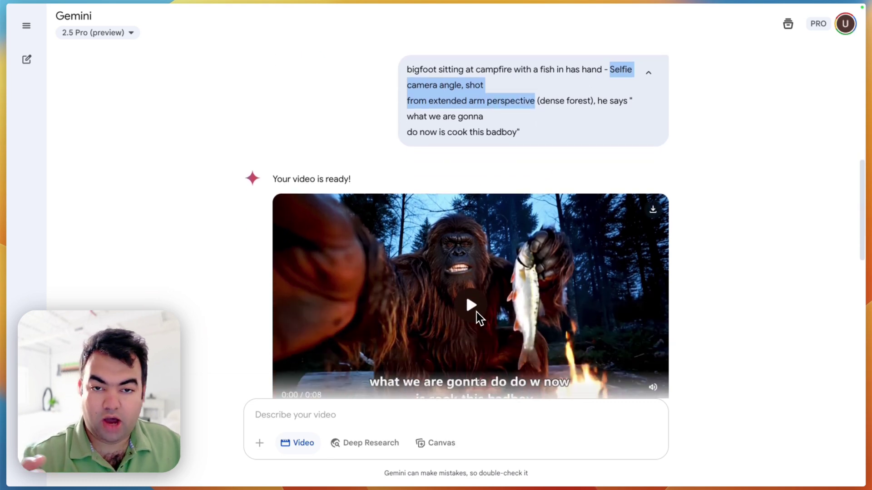
left_click(539, 127)
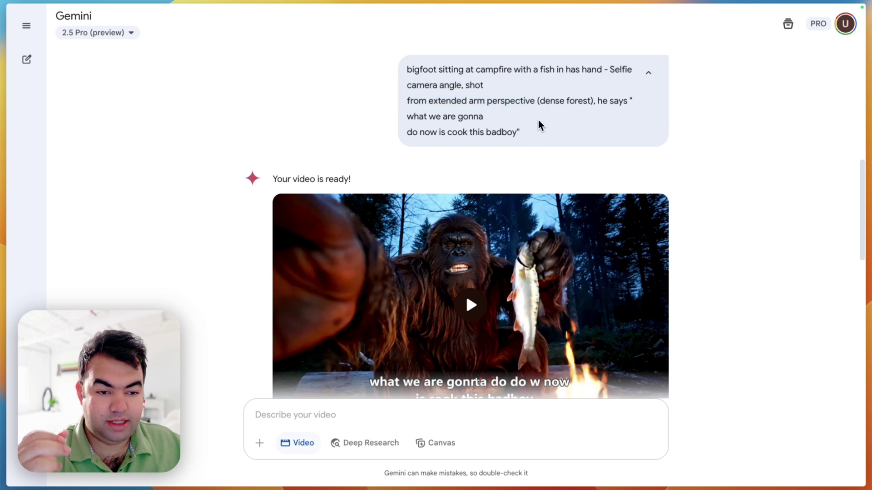
left_click_drag(537, 101, 615, 136)
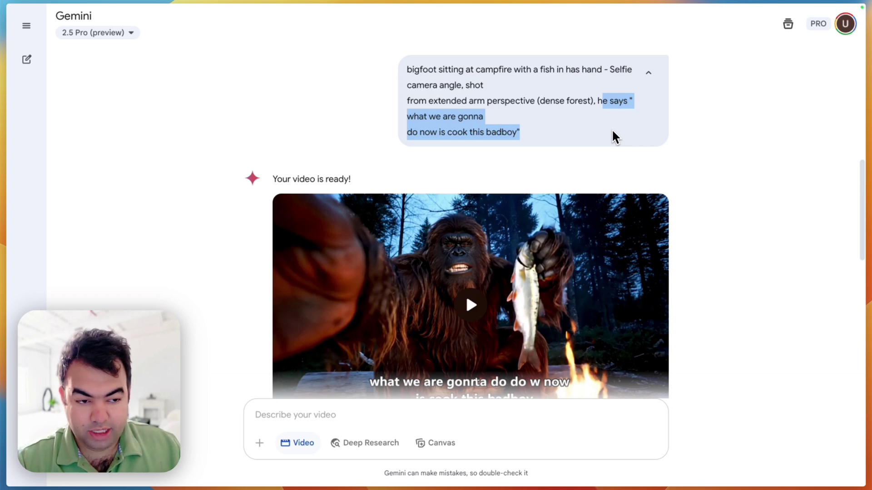
left_click(627, 116)
left_click_drag(629, 101, 642, 132)
left_click(641, 133)
scroll(640, 163, "down", 4)
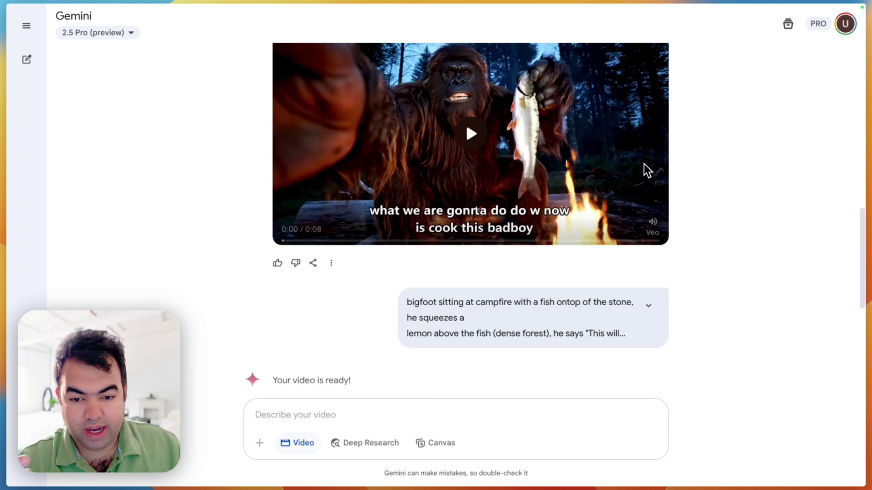
- Play the selfie-style Bigfoot clip and stop it near the end, at 0:07
left_click(471, 135)
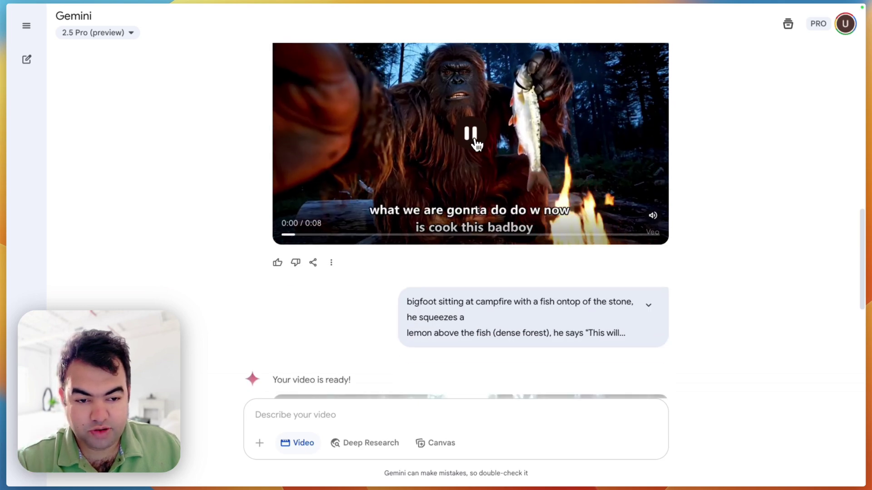
scroll(727, 208, "up", 1)
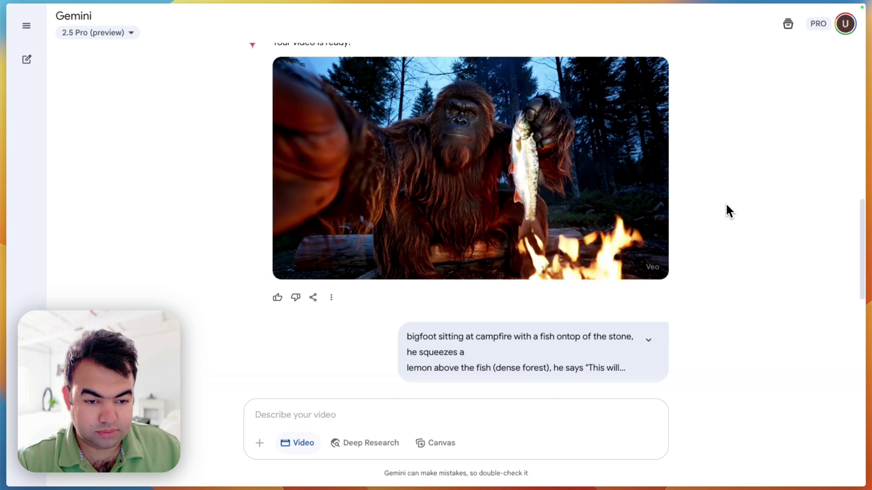
mouse_move(446, 203)
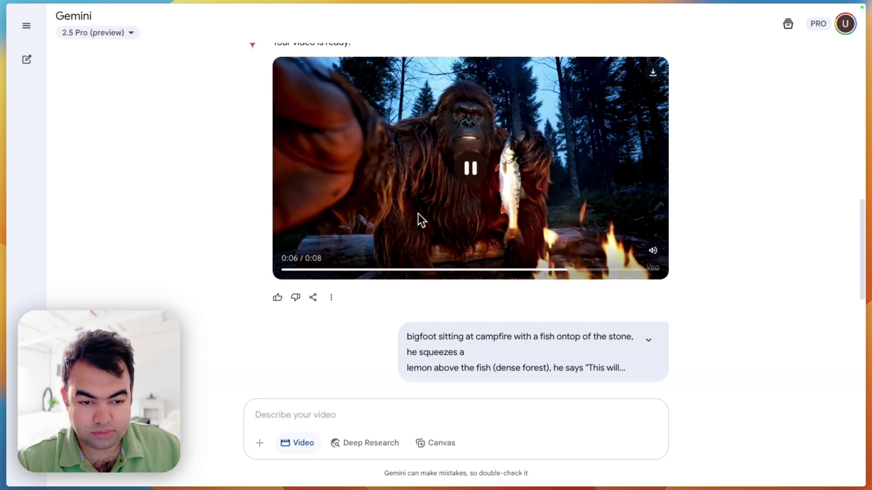
left_click(514, 205)
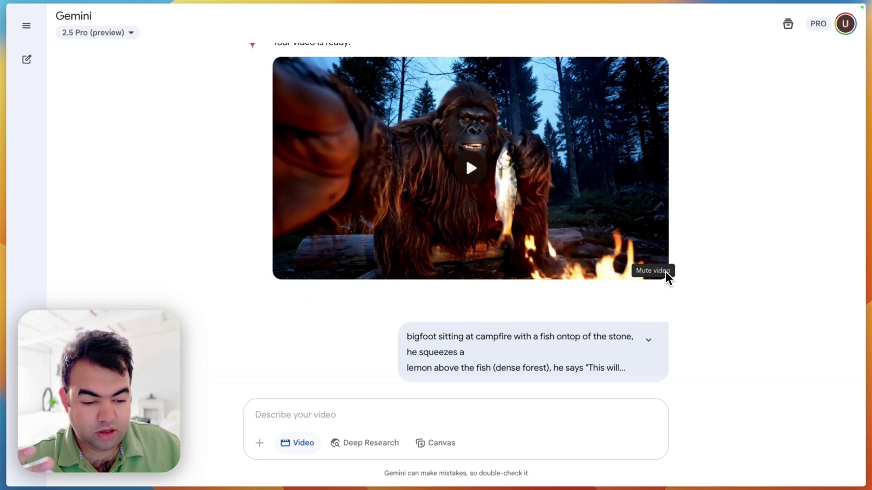
scroll(719, 302, "down", 1)
- Expand the lemon prompt and highlight its opening words
scroll(719, 302, "down", 2)
left_click(648, 244)
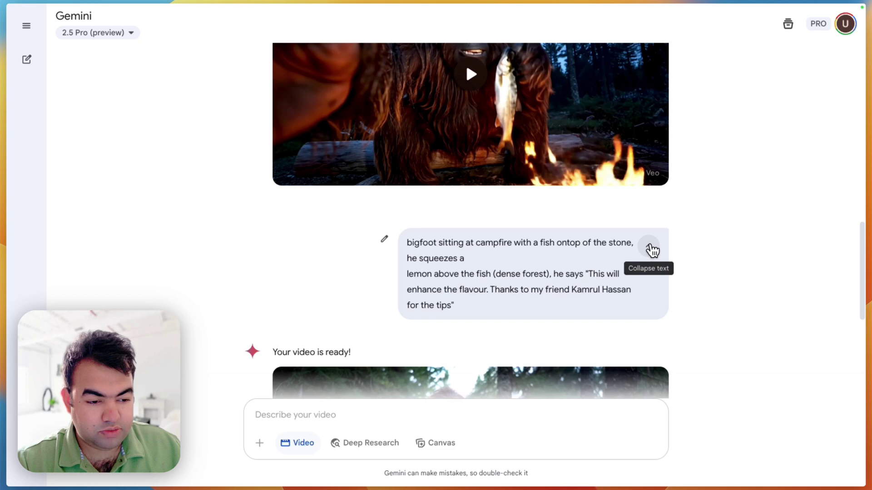
scroll(696, 270, "down", 2)
left_click_drag(408, 189, 593, 235)
scroll(373, 240, "down", 3)
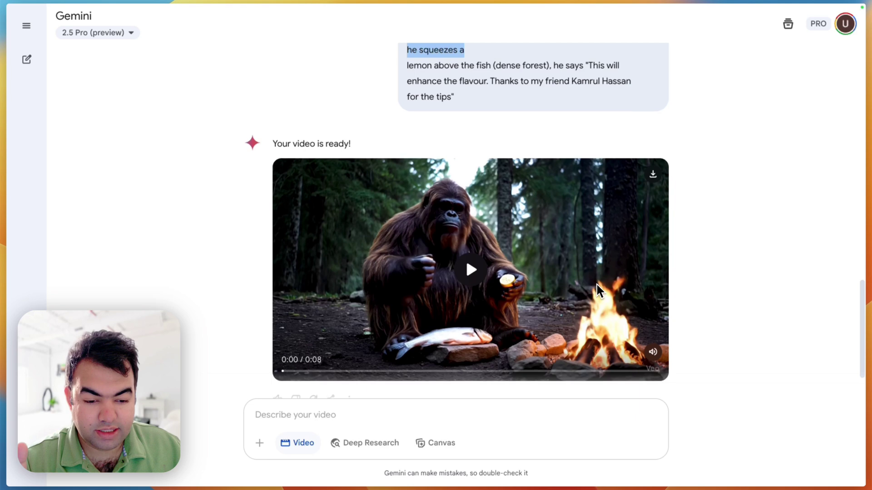
scroll(593, 284, "up", 3)
left_click(470, 189)
- Highlight the prompt's first line about the stone, then its lemon-squeezing part
left_click_drag(401, 161, 633, 160)
scroll(605, 202, "down", 4)
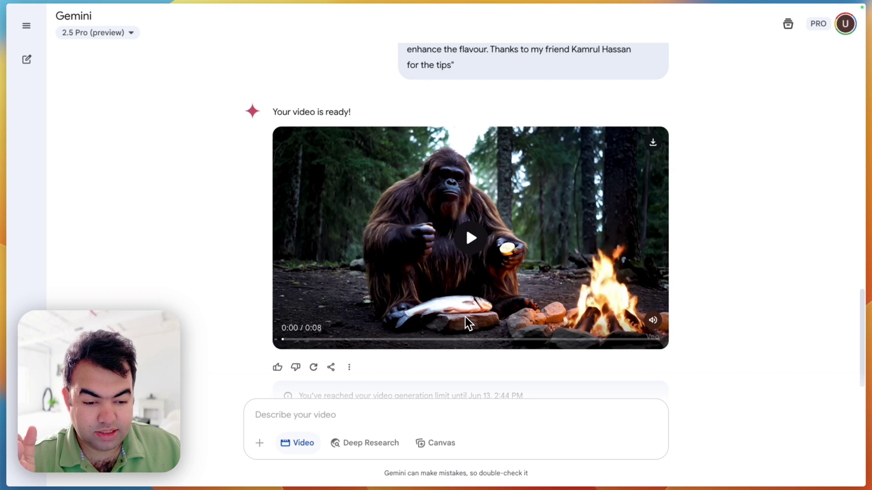
scroll(483, 325, "up", 2)
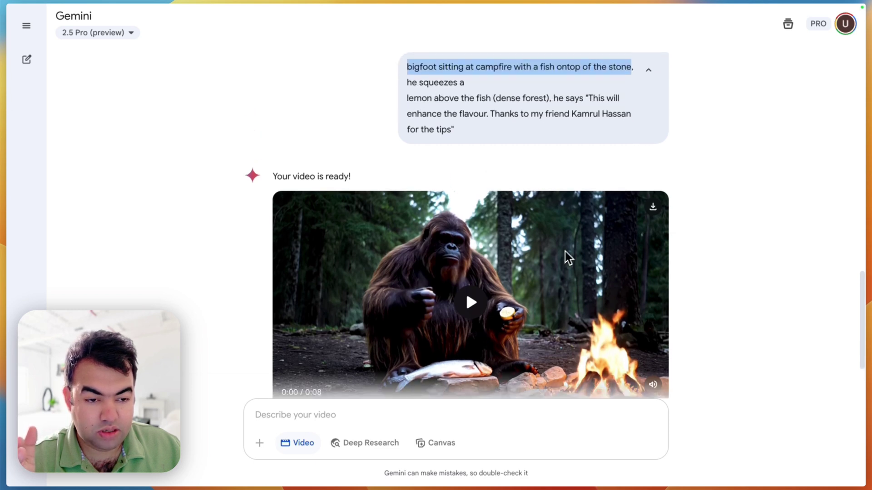
left_click(436, 116)
left_click_drag(408, 98, 475, 113)
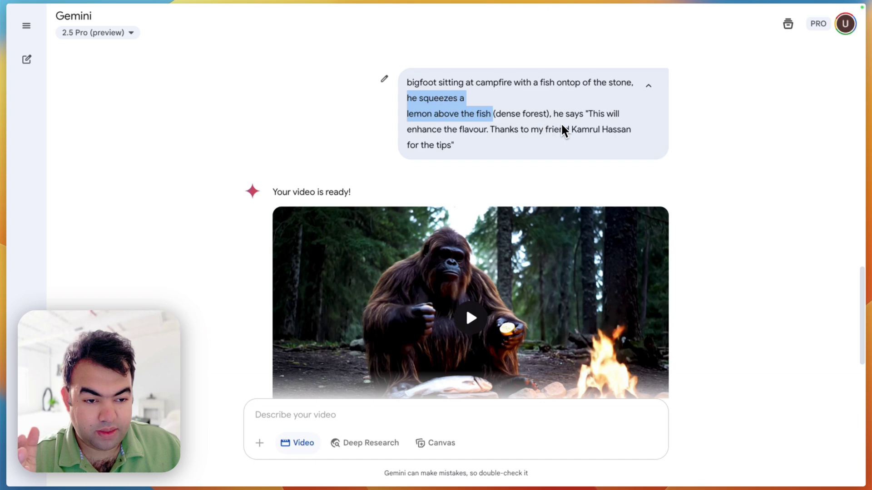
left_click(561, 114)
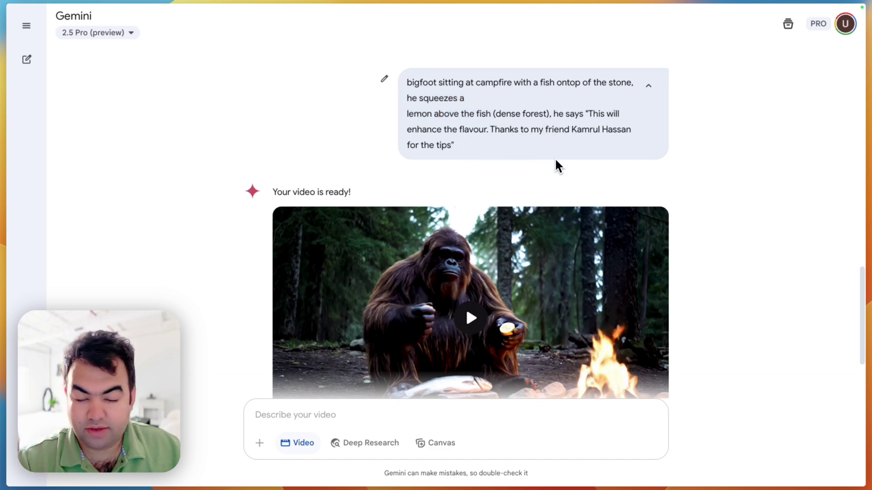
scroll(562, 163, "up", 1)
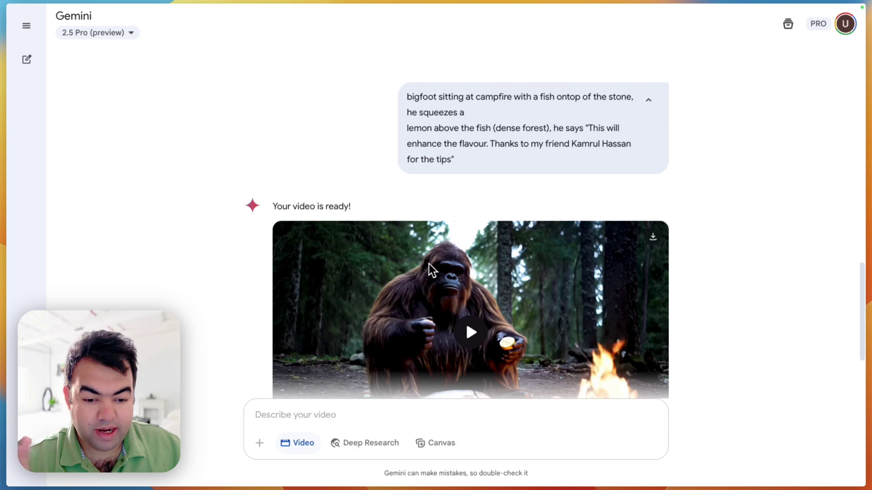
scroll(450, 307, "down", 3)
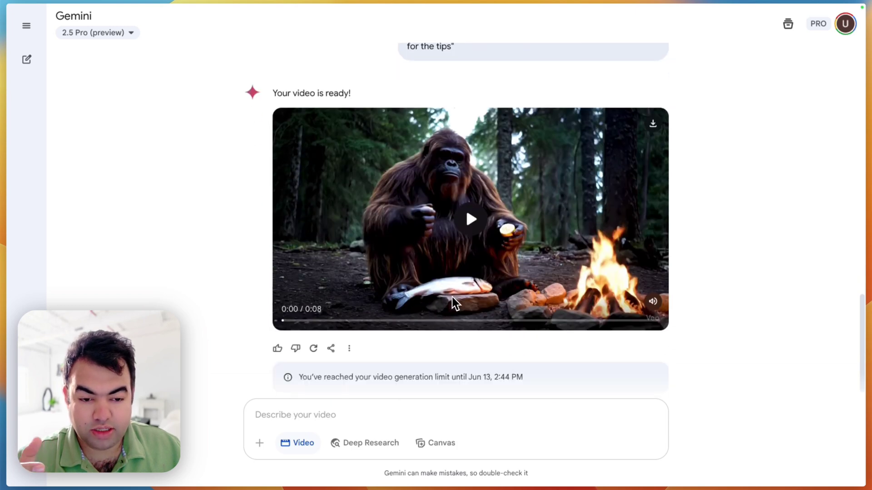
scroll(455, 304, "up", 7)
scroll(521, 291, "up", 2)
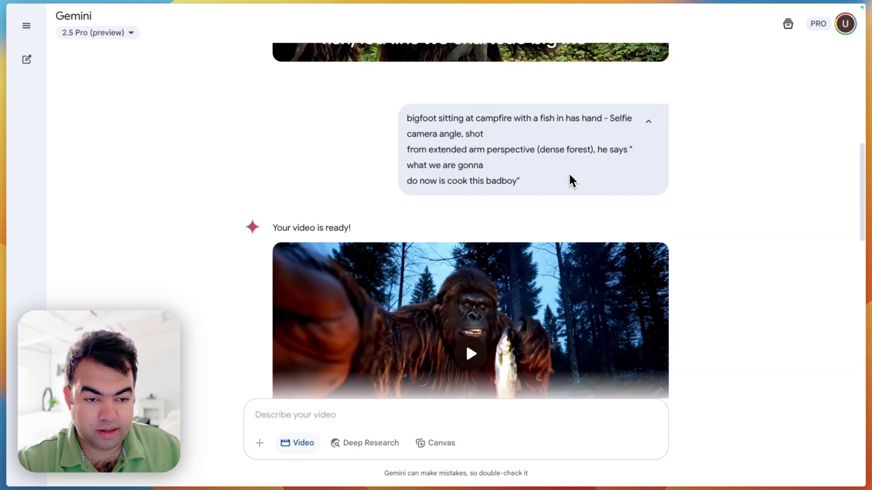
- Play the clip of Bigfoot beside the fish on the stone, then pause it
left_click_drag(408, 133, 484, 134)
scroll(507, 205, "down", 10)
scroll(502, 243, "down", 1)
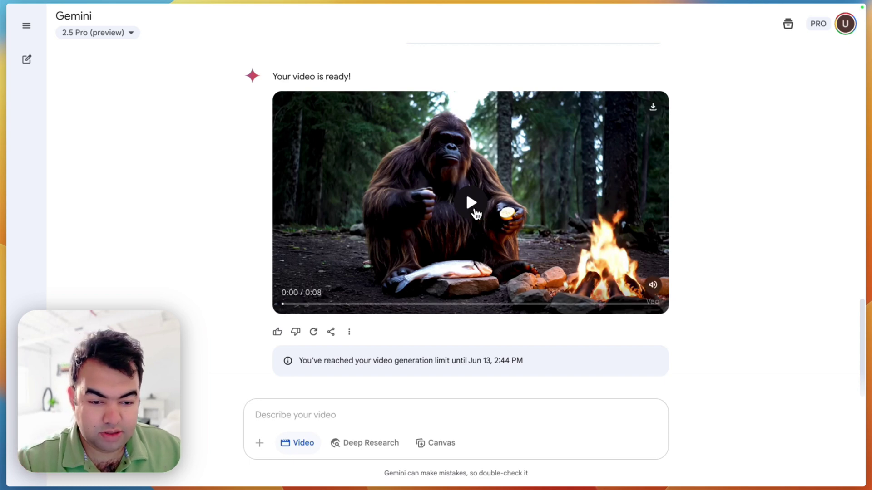
left_click(473, 206)
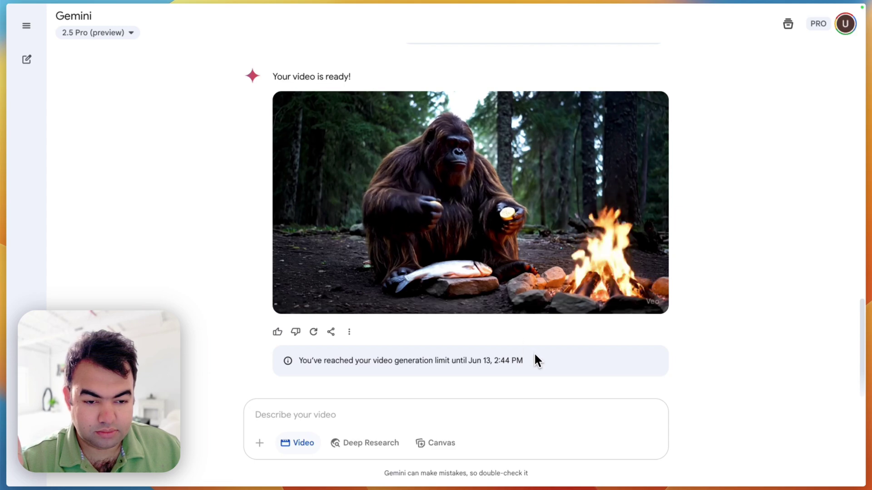
left_click(469, 242)
scroll(717, 275, "up", 8)
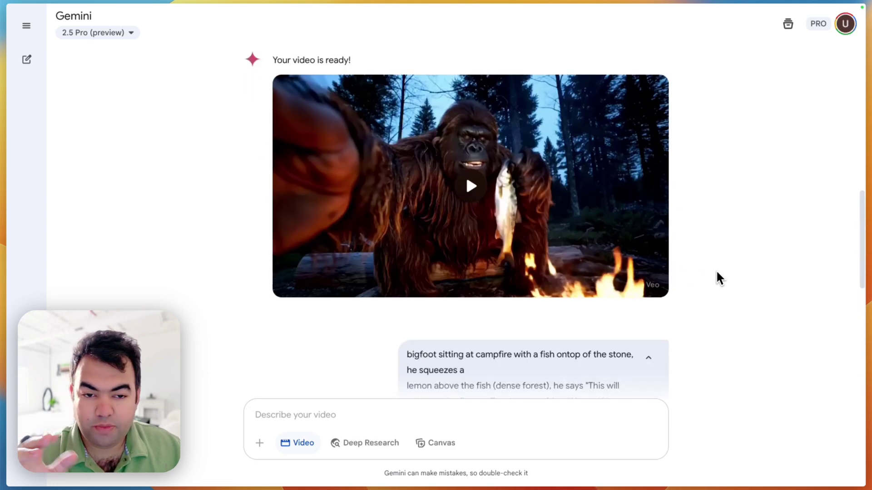
scroll(715, 269, "up", 6)
left_click(518, 325)
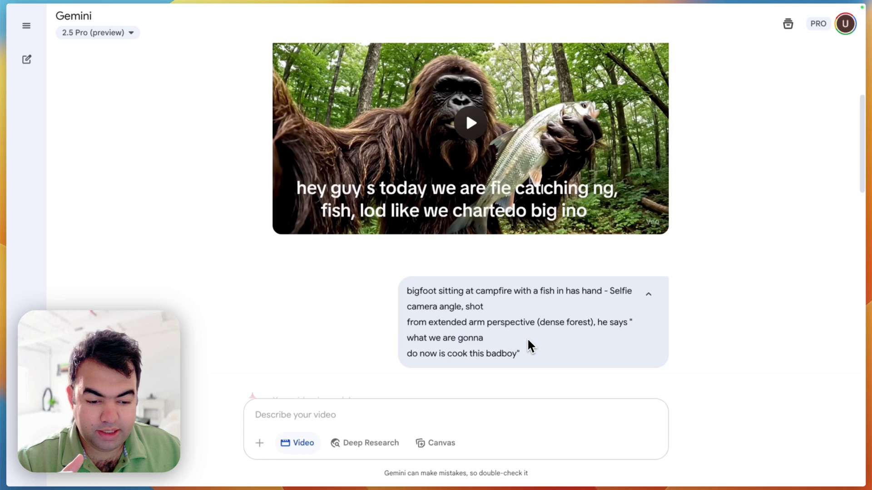
scroll(528, 341, "up", 2)
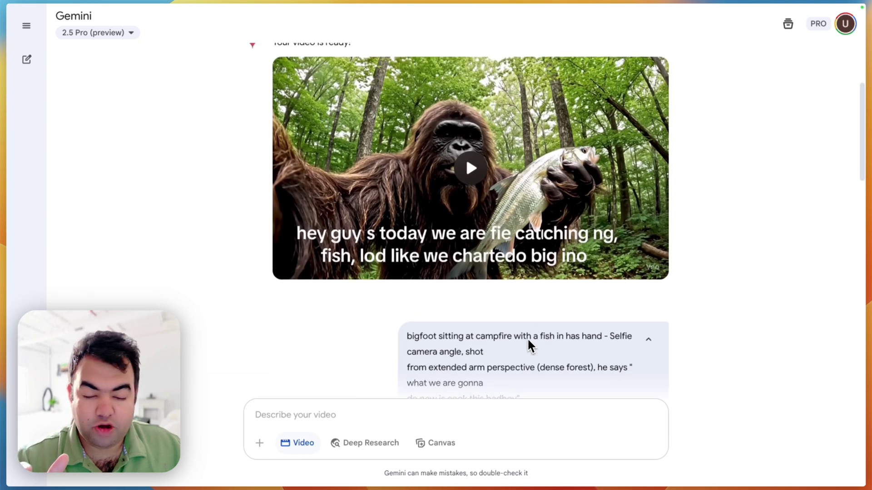
scroll(522, 341, "up", 1)
scroll(499, 345, "down", 3)
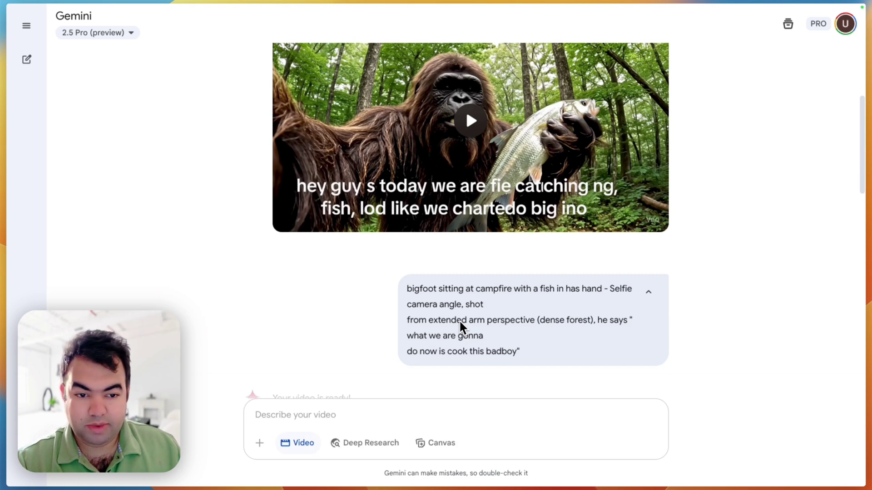
scroll(459, 322, "down", 10)
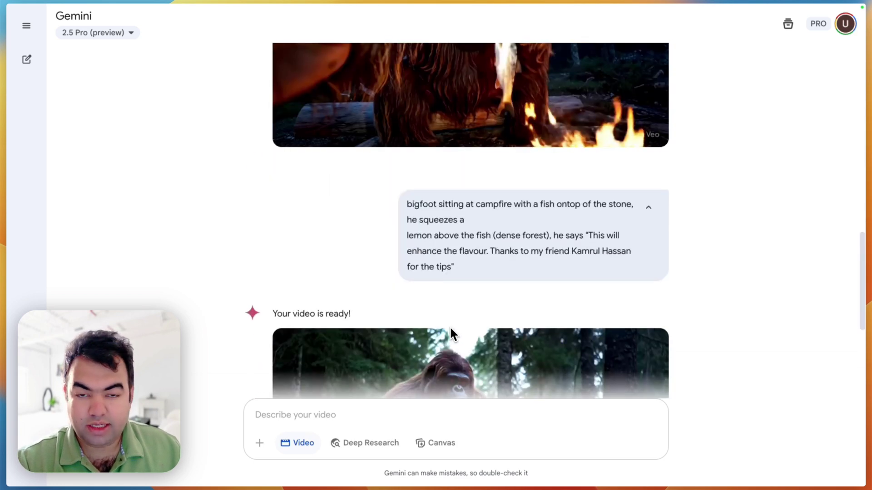
scroll(451, 333, "down", 5)
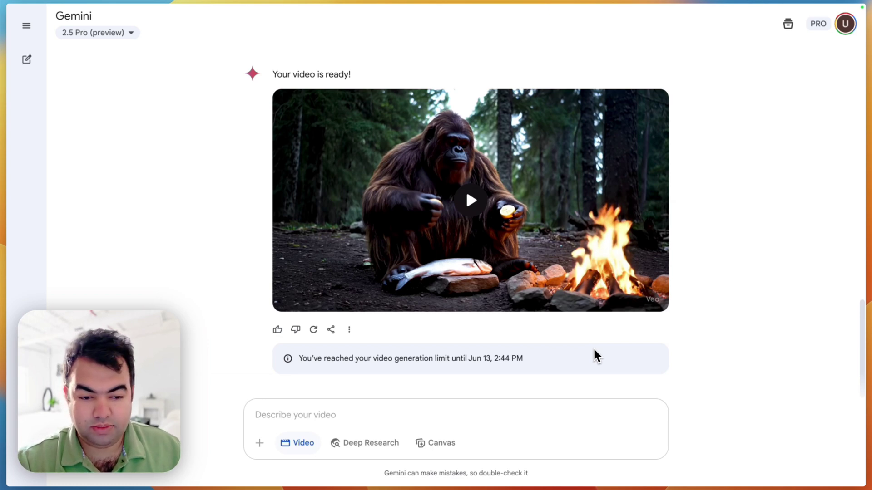
scroll(593, 364, "up", 1)
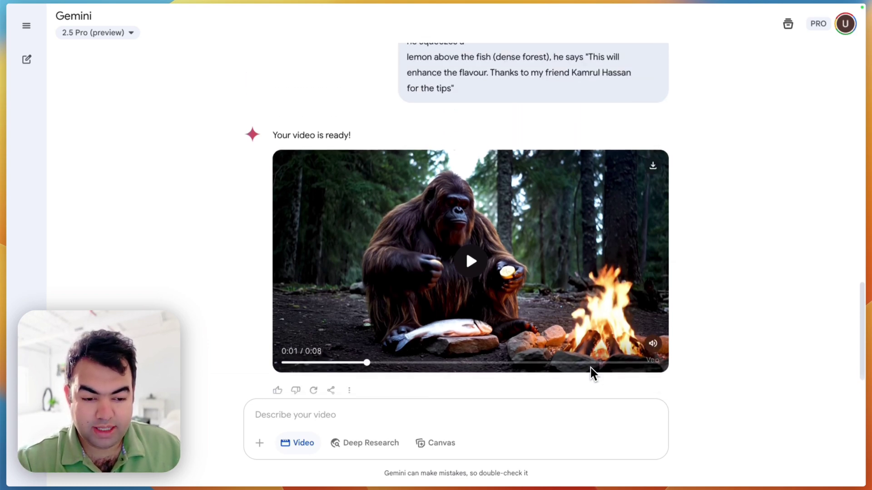
scroll(594, 373, "up", 1)
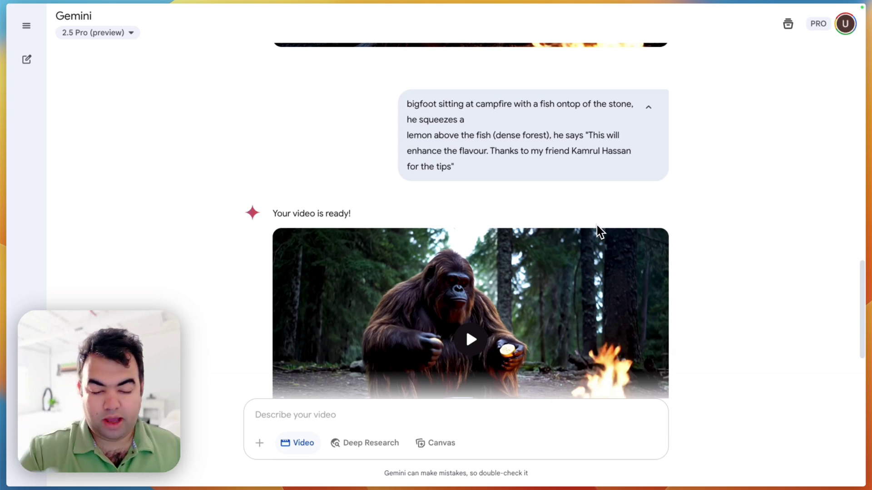
mouse_move(393, 18)
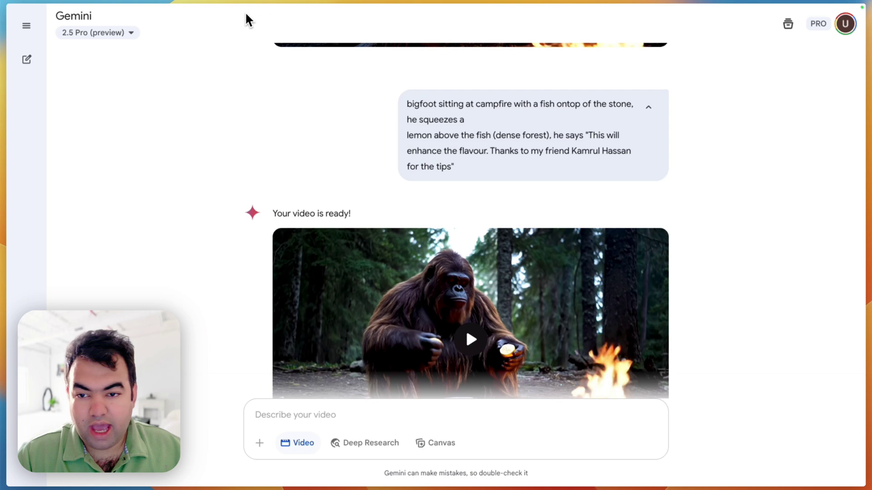
- Exit Chrome's full screen and open AI Vlog.mp4 from Finder's Recents
right_click(598, 98)
left_click(692, 109)
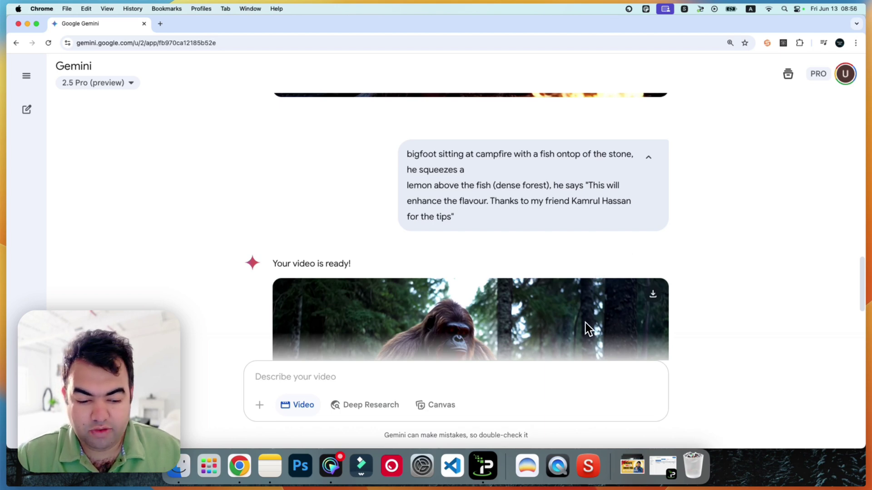
left_click(182, 458)
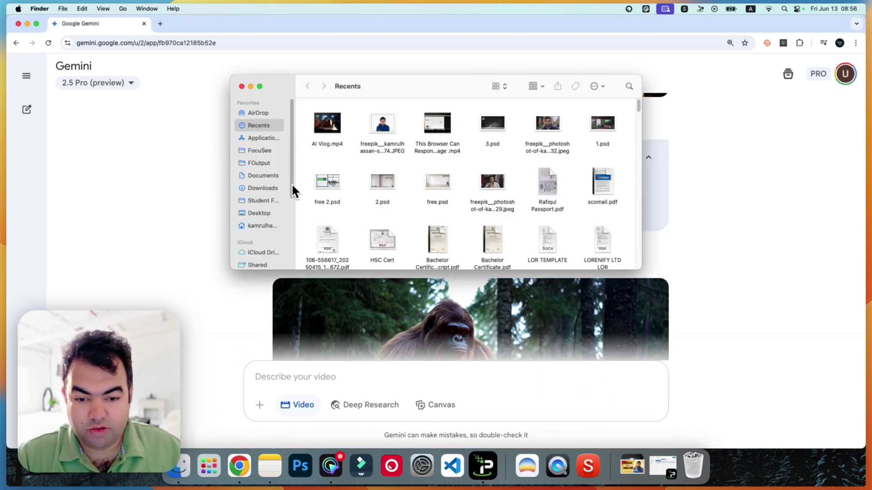
double_click(339, 126)
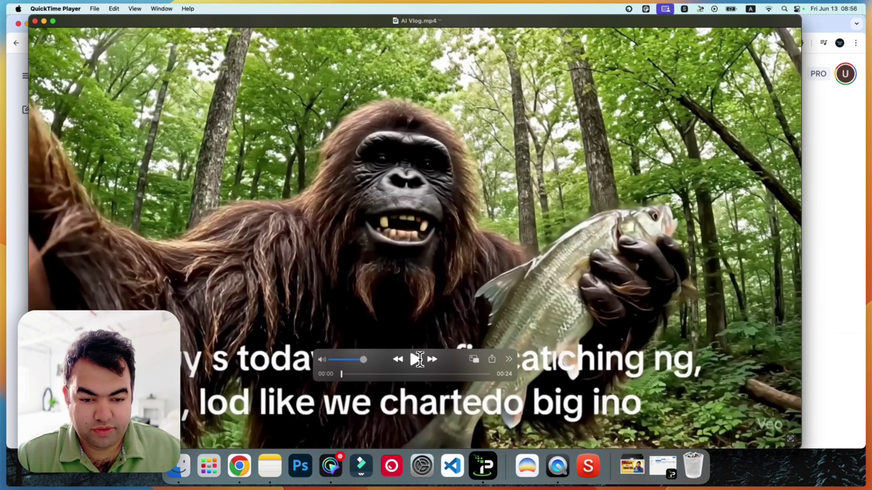
- Play AI Vlog.mp4 to 00:03, pause, close QuickTime, and return to the Gemini chat
left_click(416, 360)
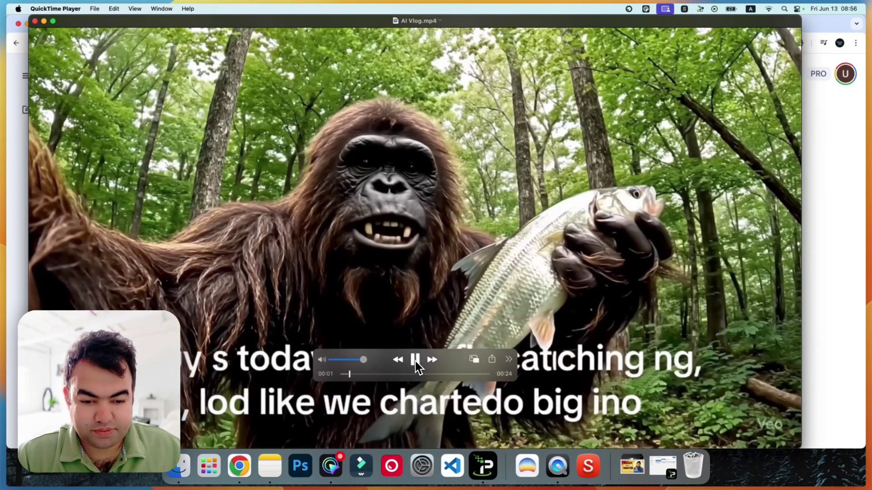
left_click(414, 360)
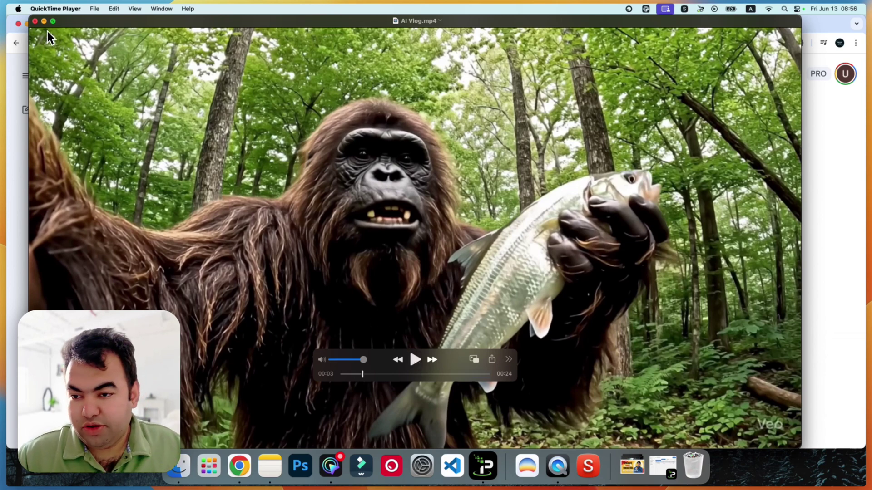
left_click(35, 21)
left_click(175, 163)
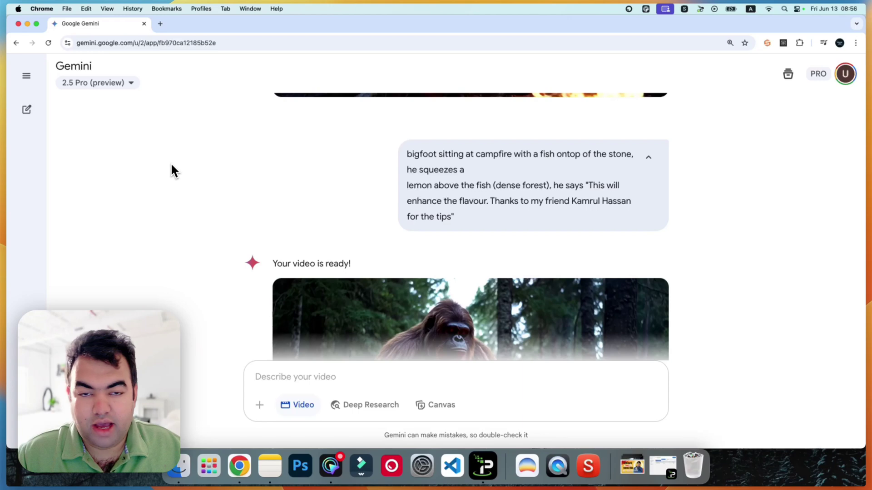